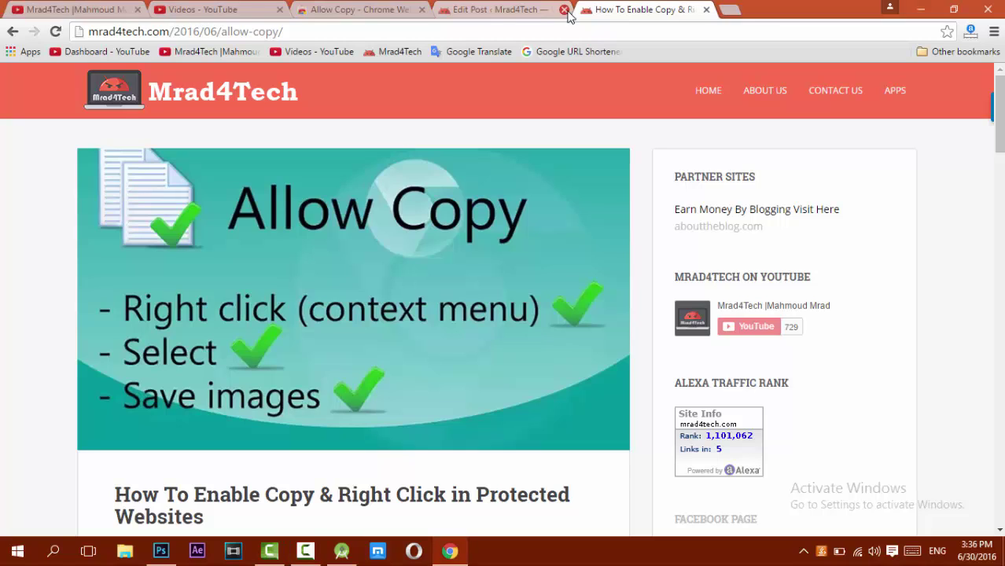
# Reload the allow-copy article, look at the Mrad4Tech YouTube channel tab, then return to the article
pyautogui.press('F5')
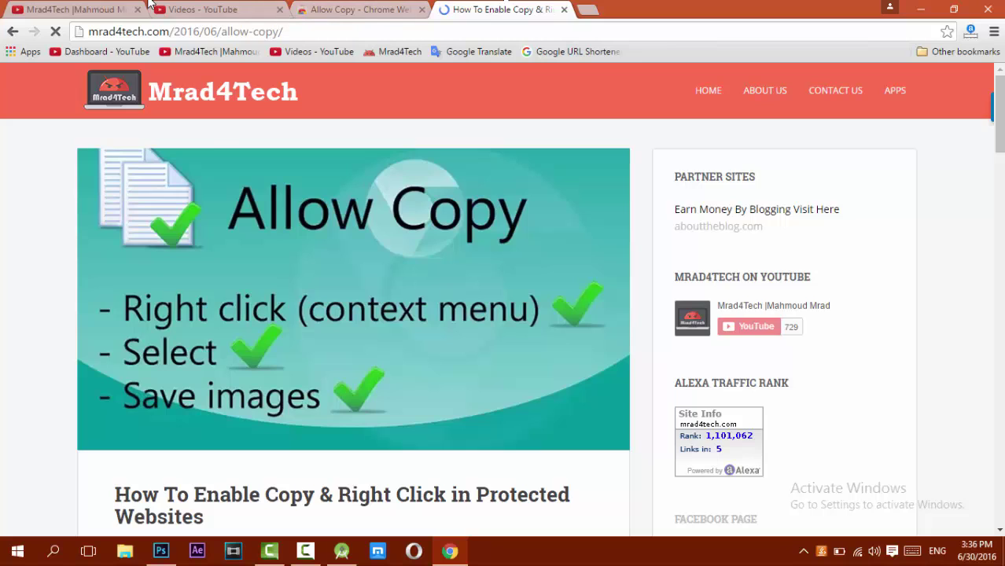
pyautogui.click(82, 7)
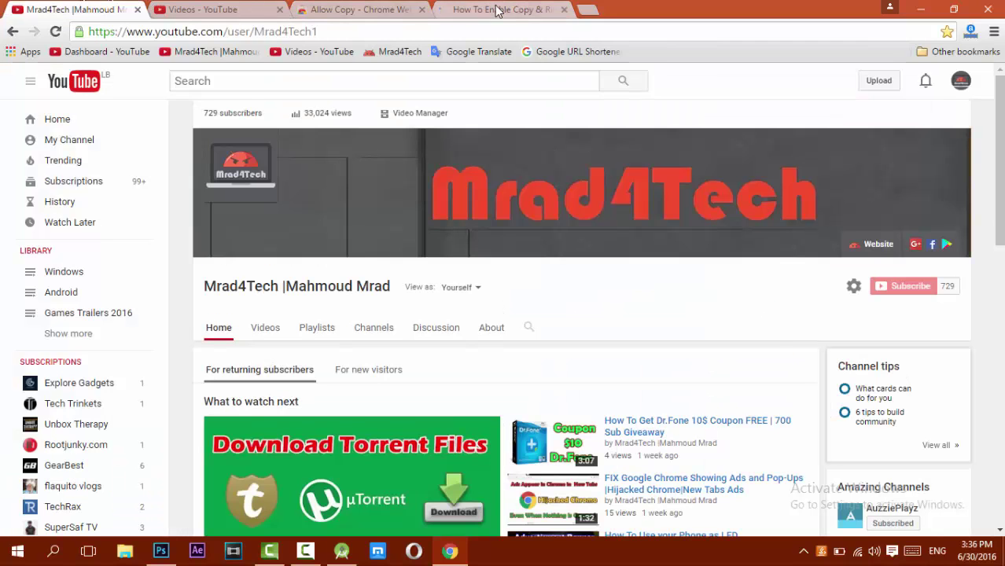
pyautogui.click(497, 10)
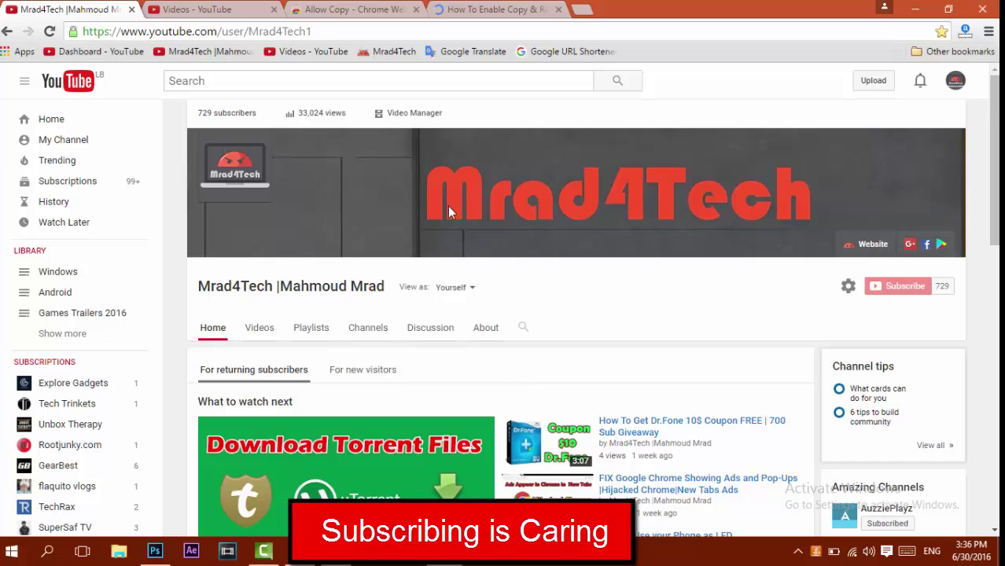
# Glance at the channel's video manager, then go to the Allow Copy Chrome Web Store listing
pyautogui.click(223, 9)
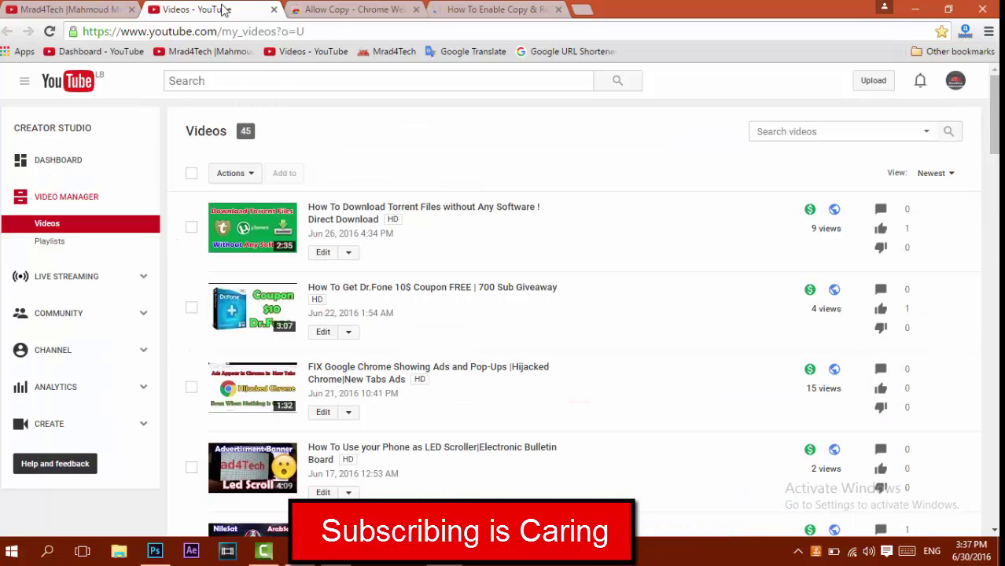
pyautogui.click(341, 8)
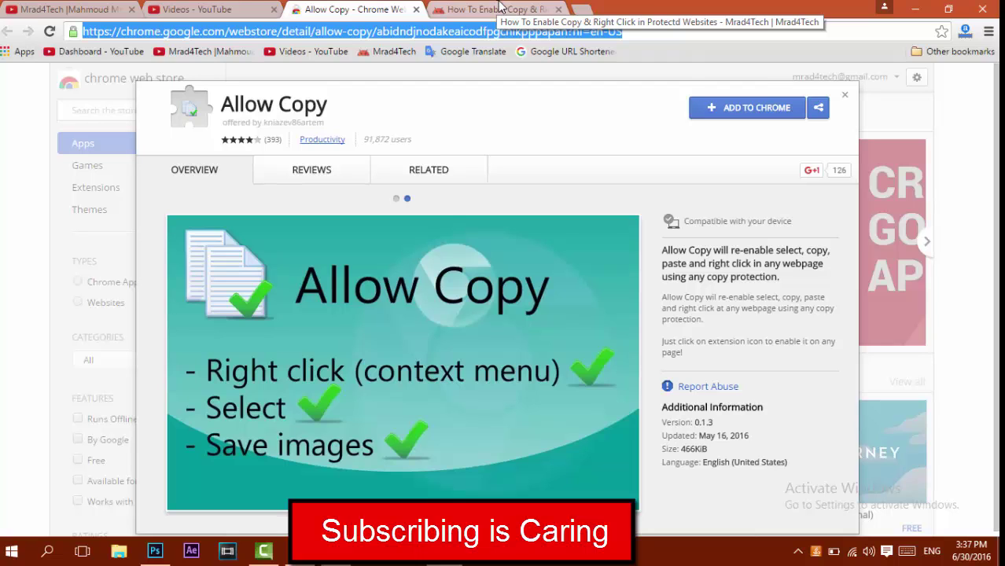
# Review the article's intro, then start adding Allow Copy to Chrome from the Web Store
pyautogui.click(518, 10)
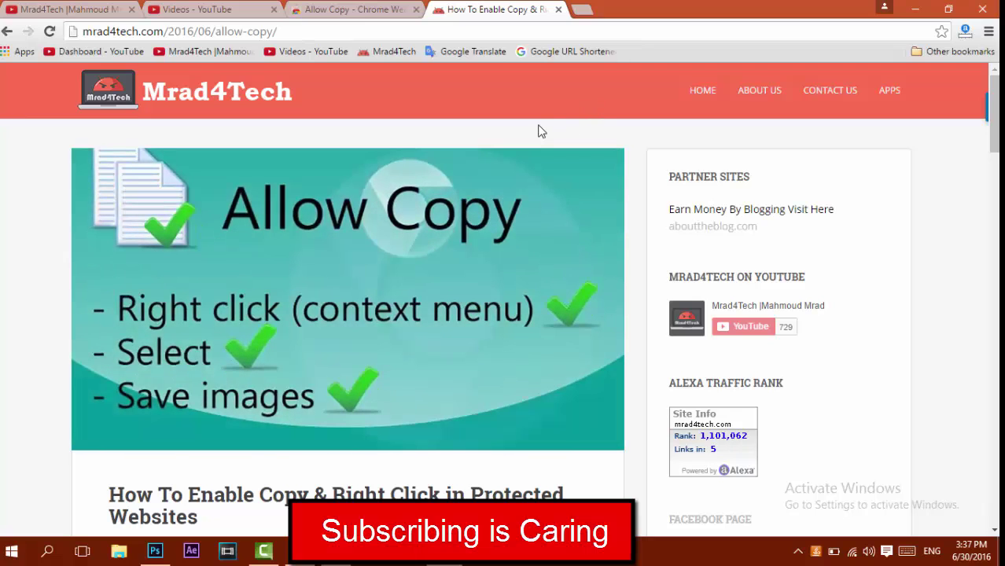
pyautogui.scroll(-5, 865, 222)
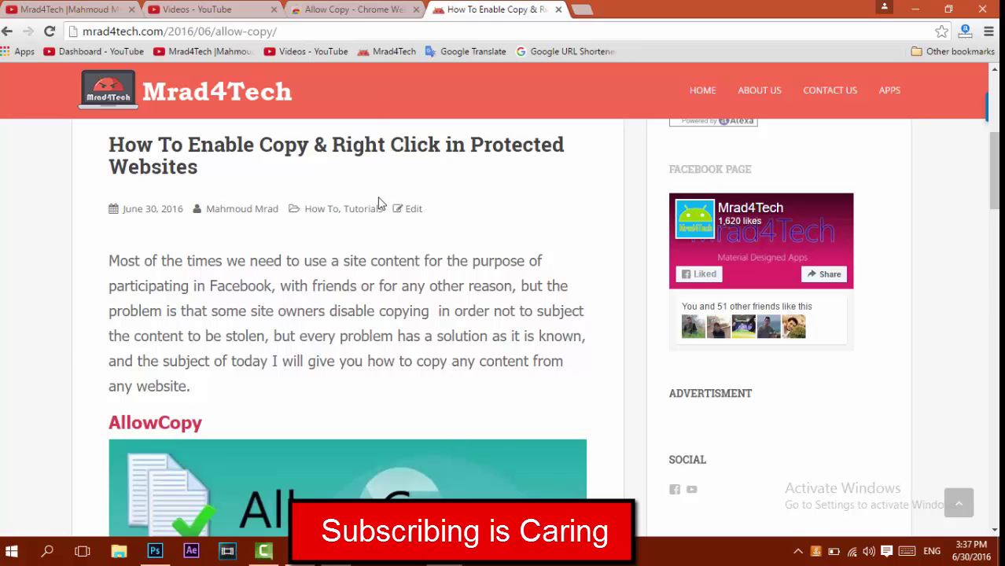
pyautogui.click(368, 9)
pyautogui.click(734, 118)
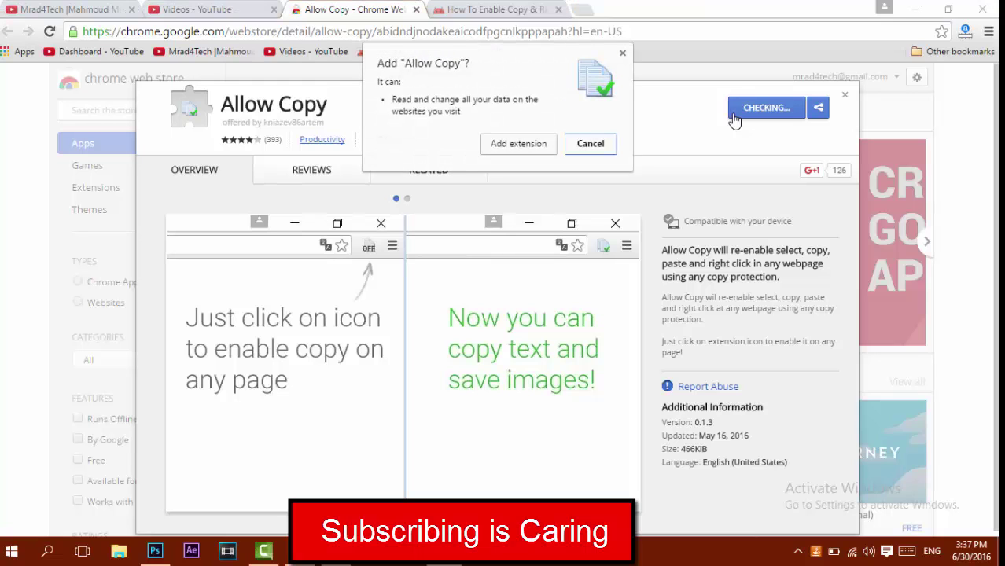
# Confirm adding the Allow Copy extension, dismiss its notice, and return to the article
pyautogui.click(506, 148)
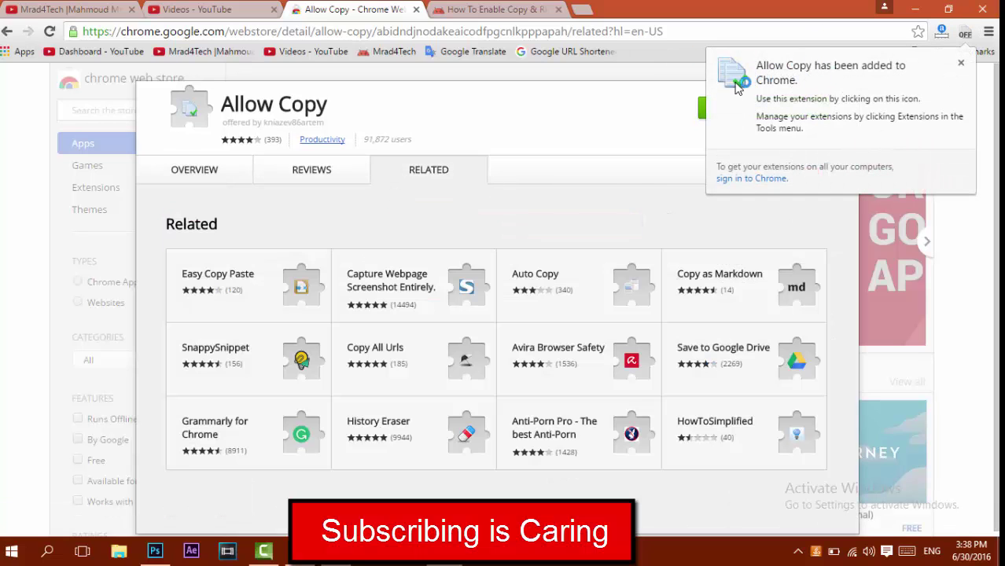
pyautogui.click(965, 35)
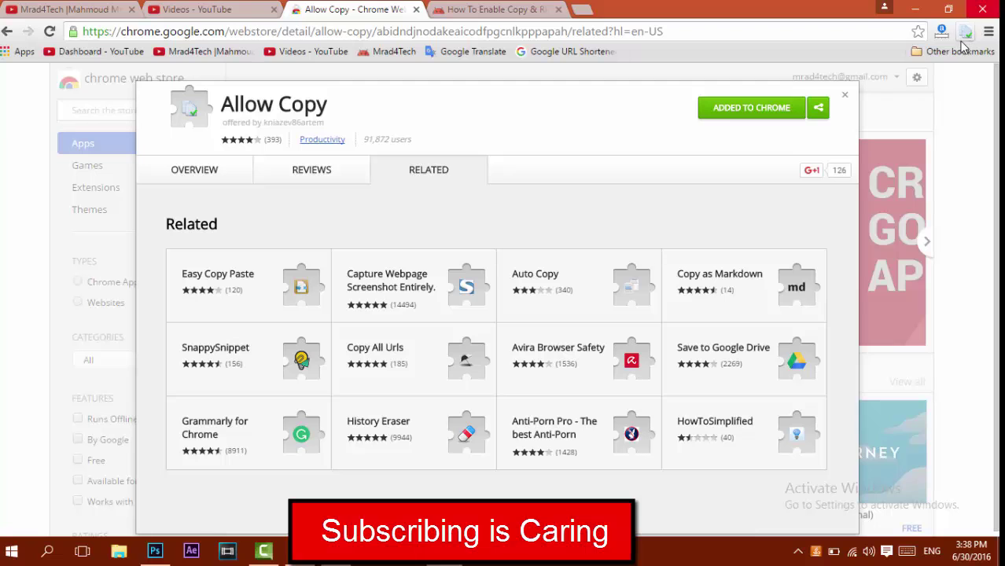
pyautogui.click(532, 7)
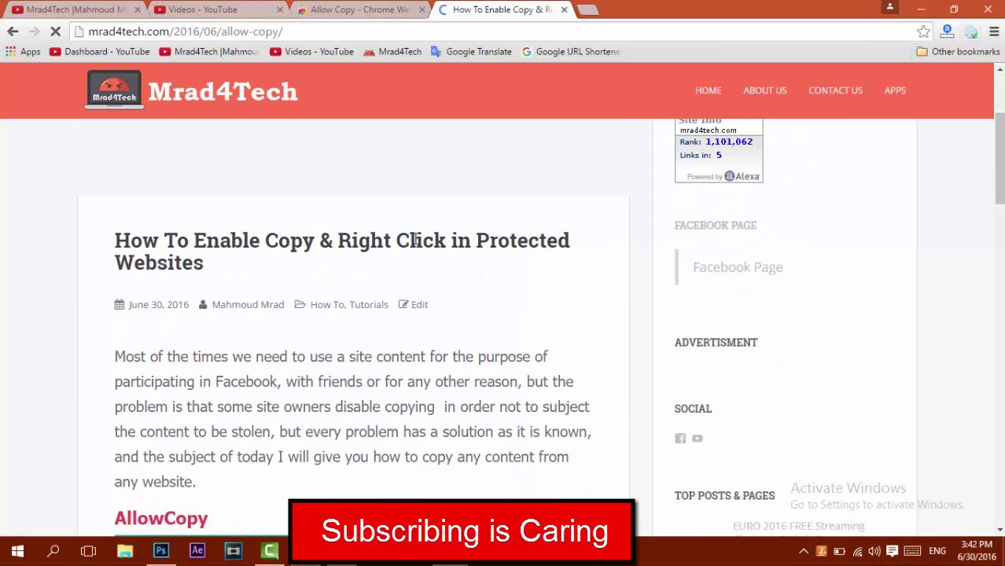
# Try selecting the article's title and first paragraph and right-clicking its images
pyautogui.moveTo(415, 240); pyautogui.dragTo(520, 258)
pyautogui.click(417, 413)
pyautogui.moveTo(348, 412); pyautogui.dragTo(456, 436)
pyautogui.moveTo(496, 462); pyautogui.dragTo(454, 474)
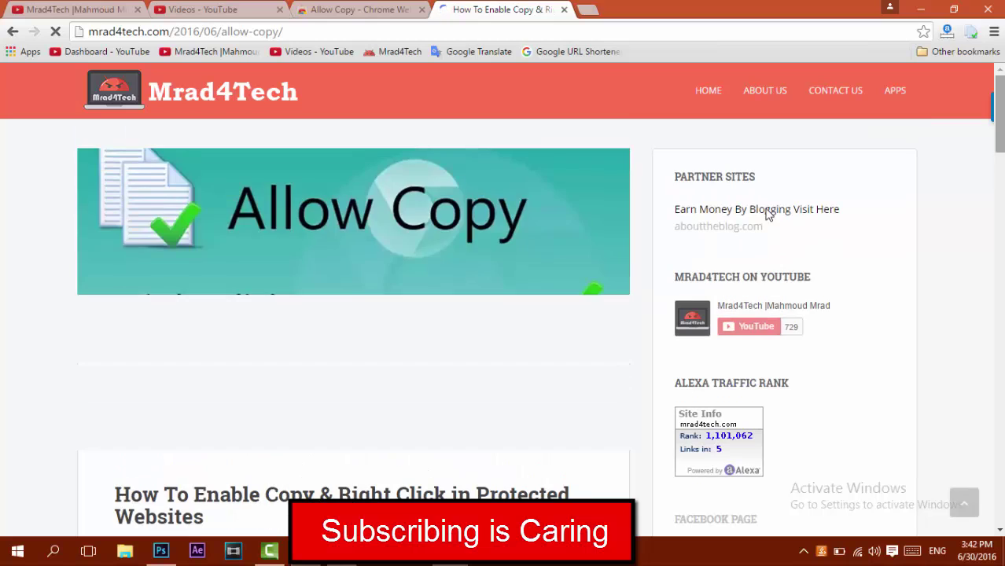
pyautogui.rightClick(374, 207)
pyautogui.scroll(-5, 535, 287)
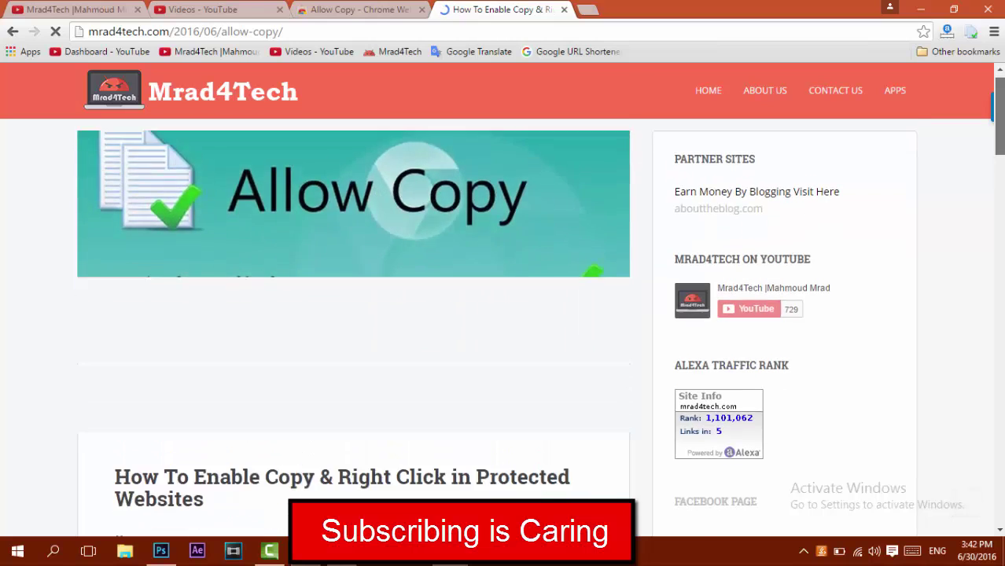
pyautogui.rightClick(404, 291)
pyautogui.click(240, 396)
# Copy two lines of article text via the context menu and paste them into the address bar
pyautogui.moveTo(312, 436); pyautogui.dragTo(549, 445)
pyautogui.hotkey('ctrl', 'c')
pyautogui.rightClick(449, 389)
pyautogui.click(498, 153)
pyautogui.click(467, 33)
pyautogui.hotkey('ctrl', 'v')
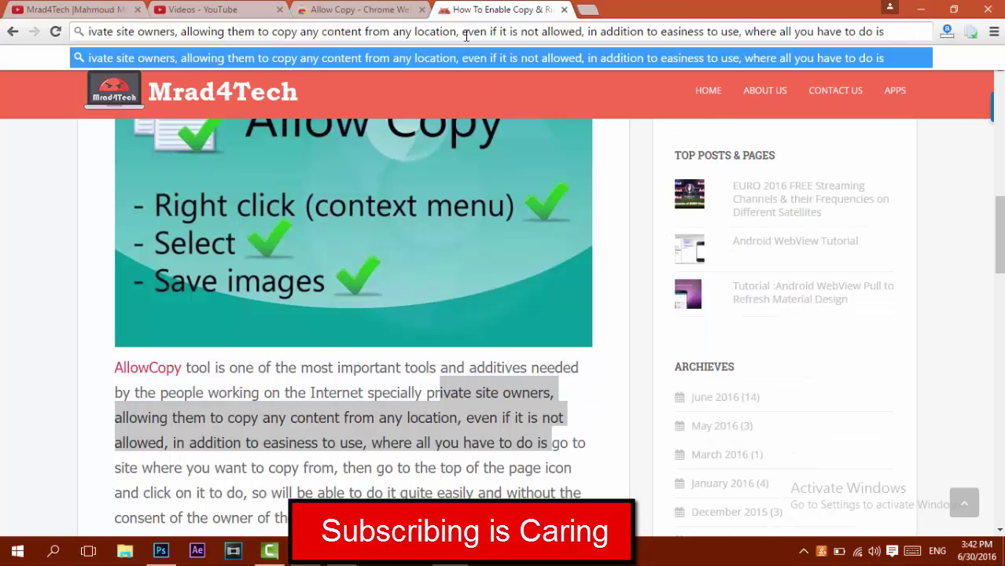
pyautogui.click(398, 441)
pyautogui.moveTo(998, 236); pyautogui.dragTo(1001, 108)
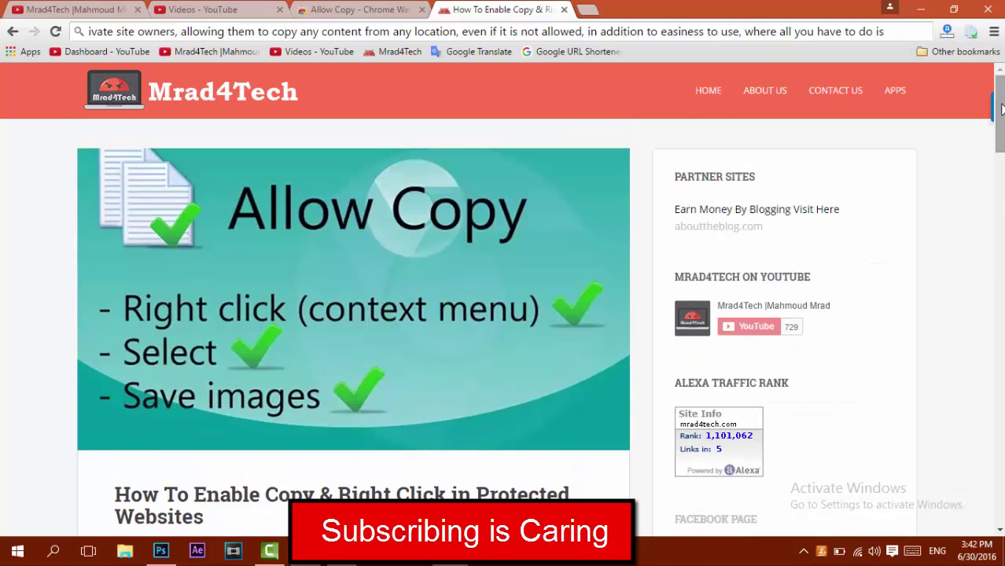
pyautogui.click(994, 32)
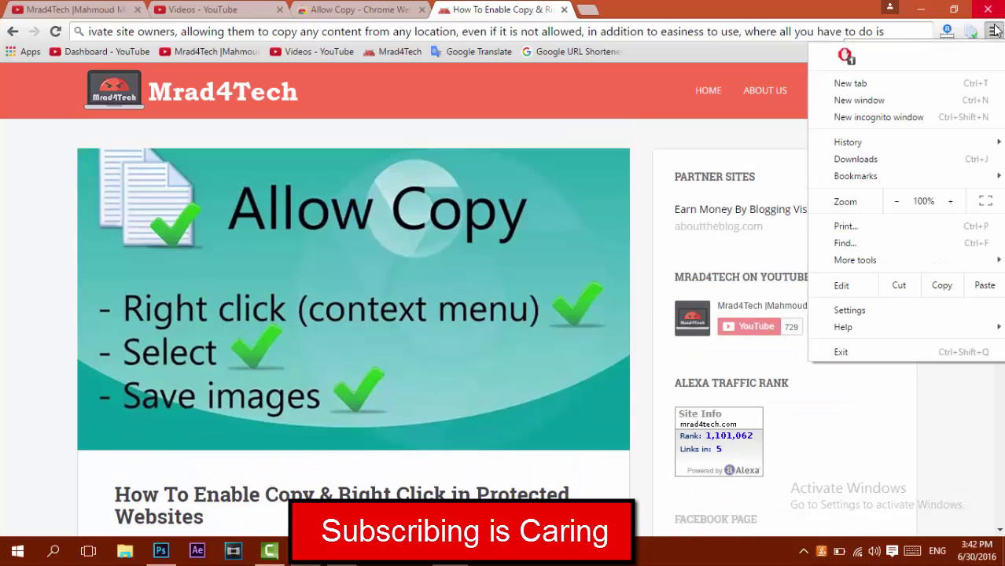
# Find JavaScript in Content settings via a 'java' search, toggle it off and on, then return to YouTube
pyautogui.click(869, 311)
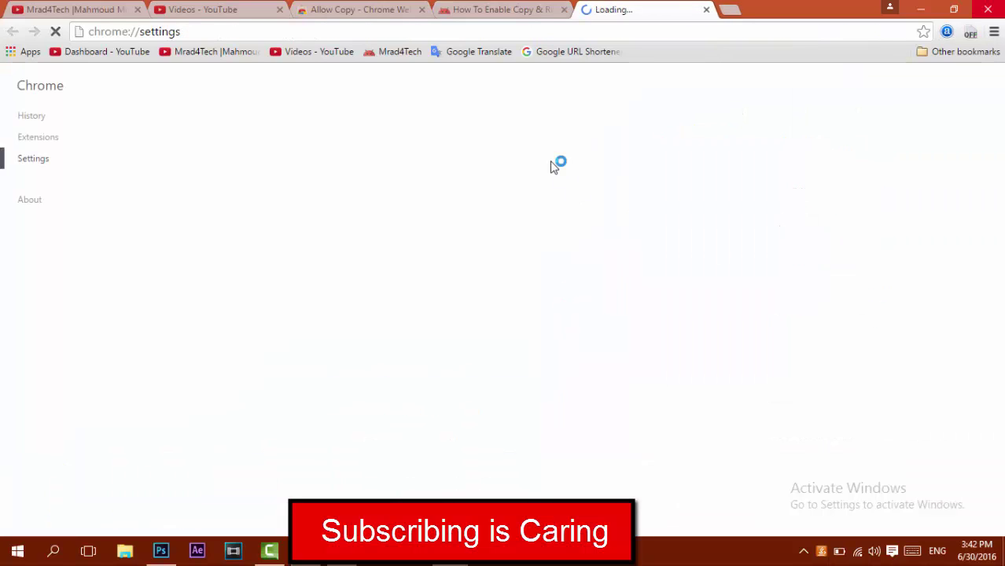
pyautogui.write('java')
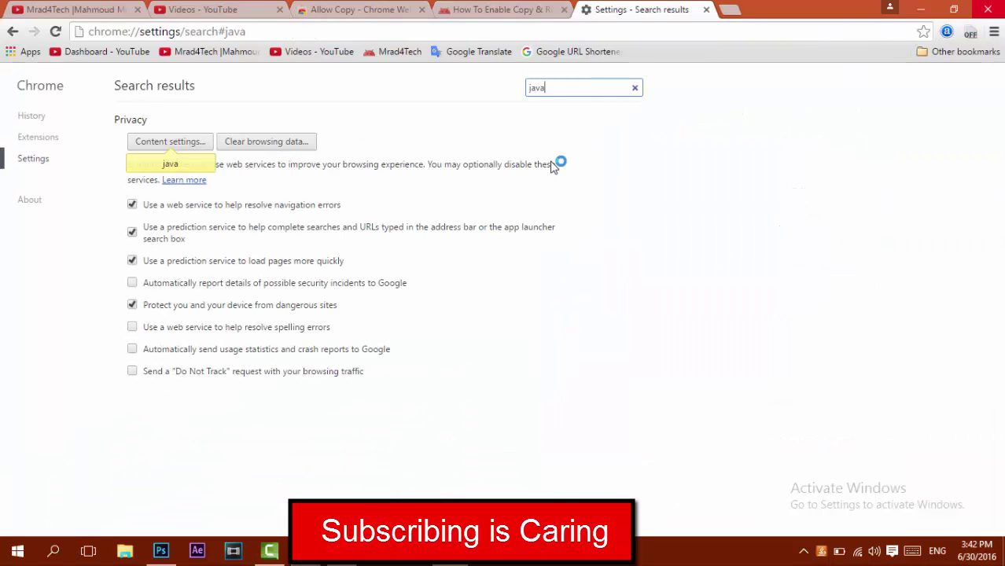
pyautogui.click(182, 141)
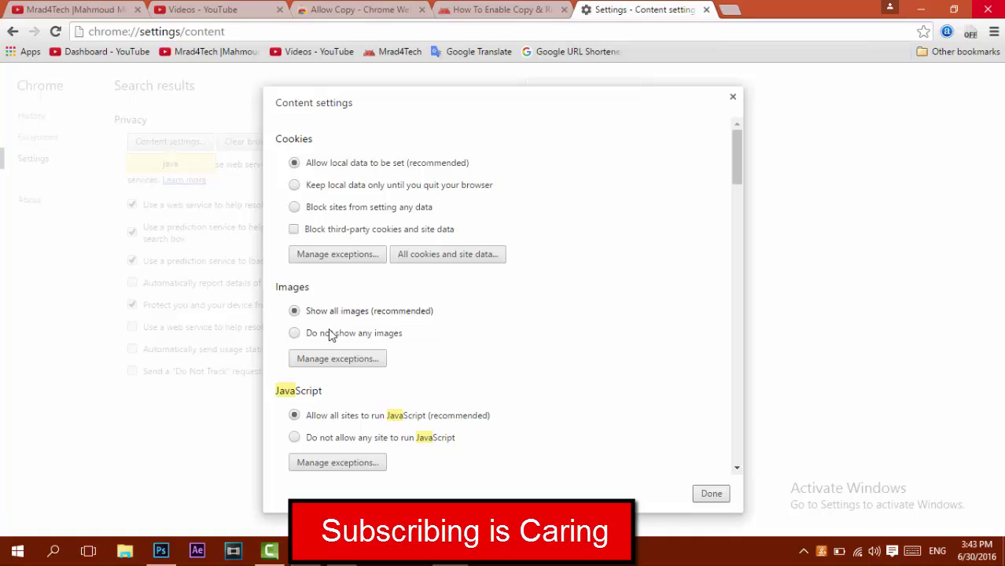
pyautogui.click(351, 439)
pyautogui.click(412, 423)
pyautogui.click(706, 9)
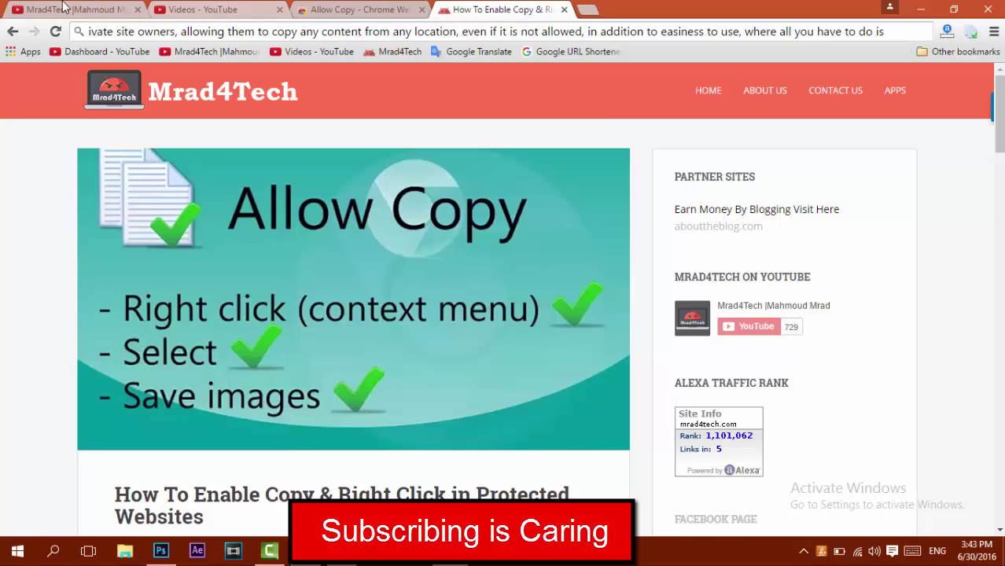
pyautogui.click(65, 7)
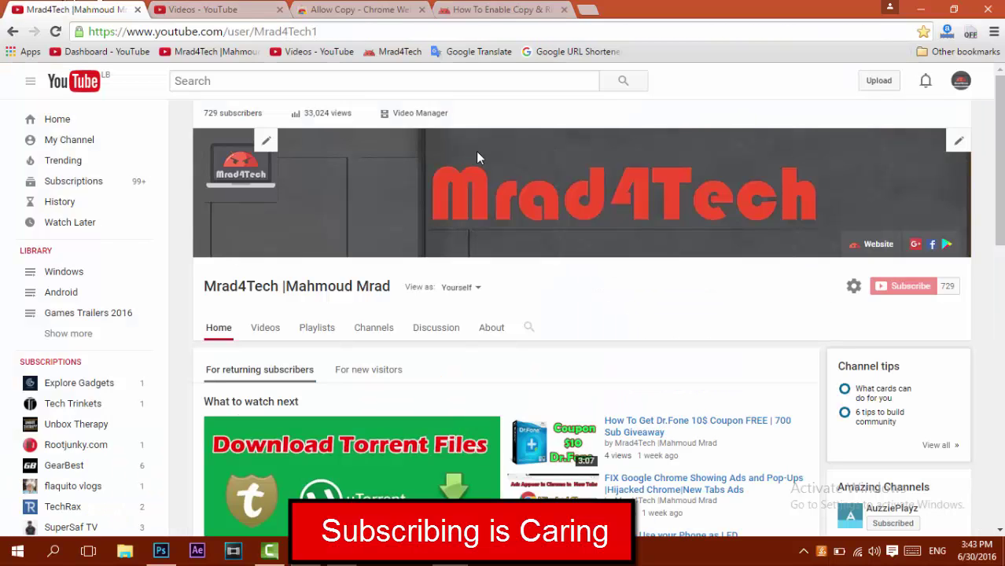